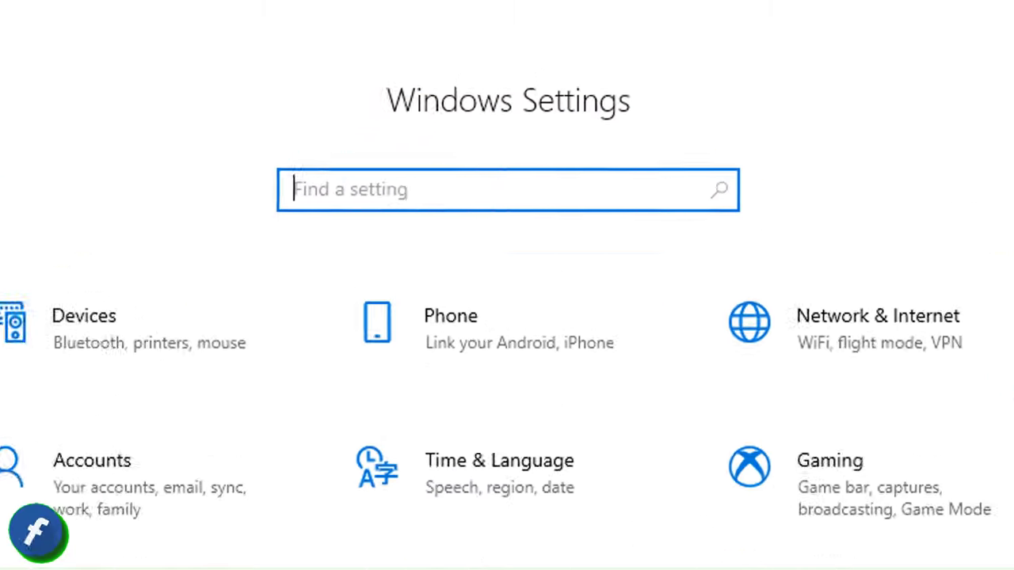
# Step: Find the backup settings by searching for "backup", open Backup and Restore (Windows 7), and close the Settings window
pyautogui.click(444, 241)
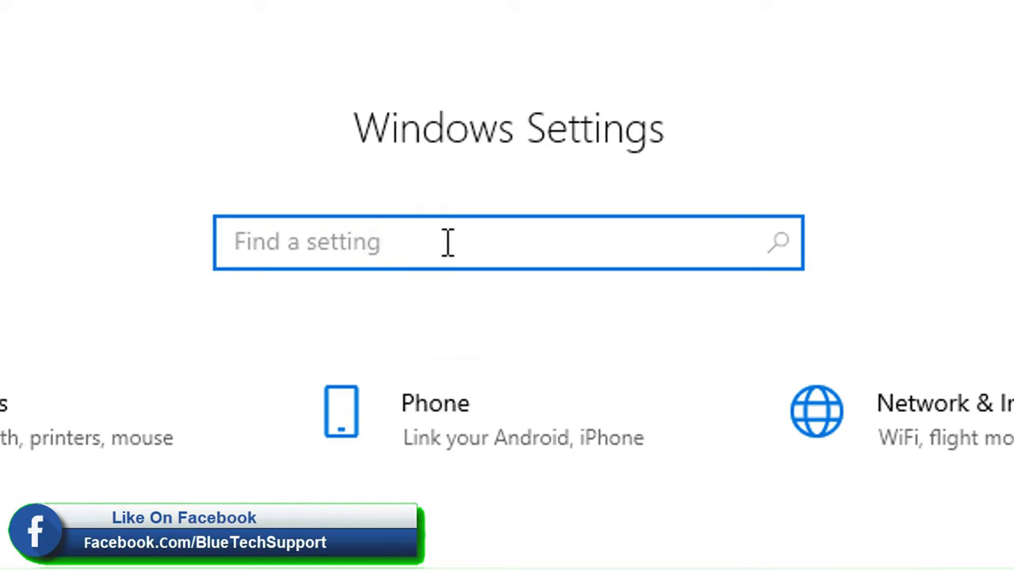
pyautogui.write('backup')
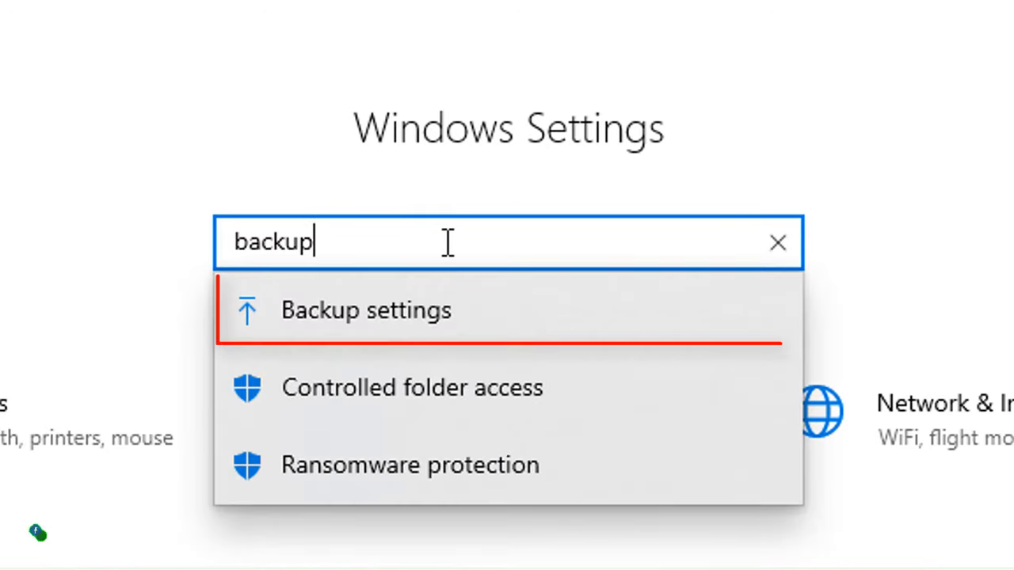
pyautogui.click(439, 308)
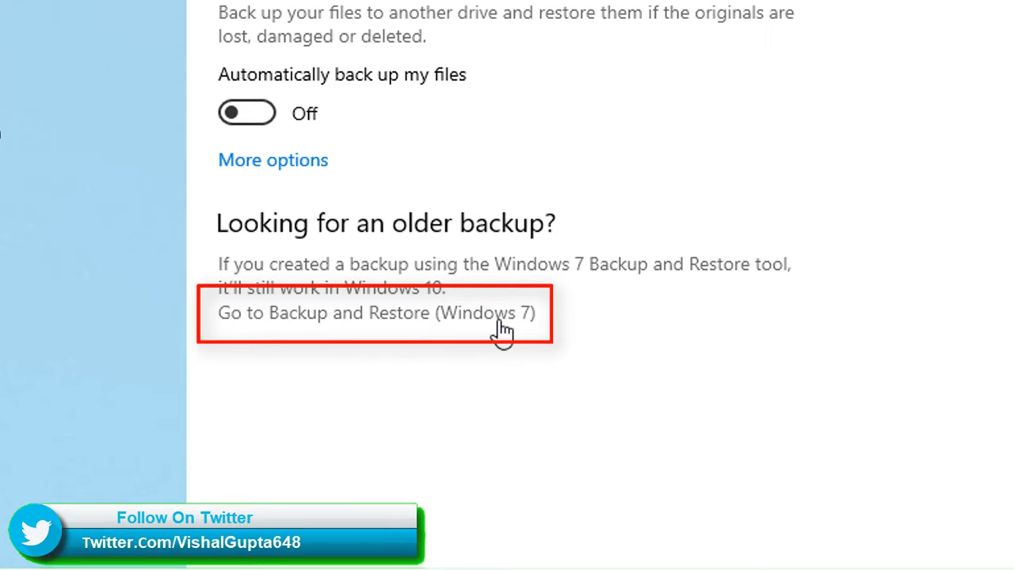
pyautogui.click(312, 314)
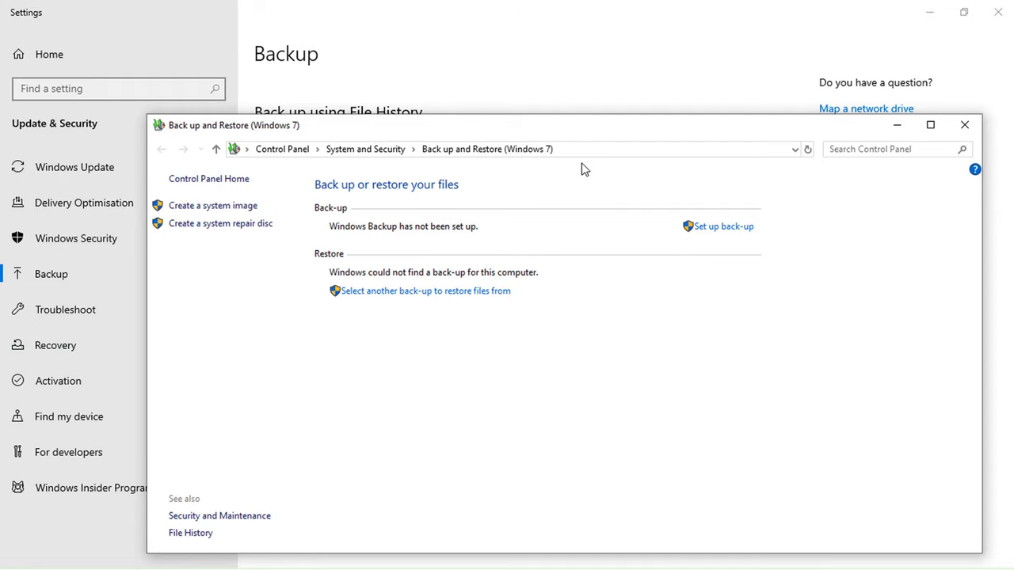
pyautogui.click(983, 8)
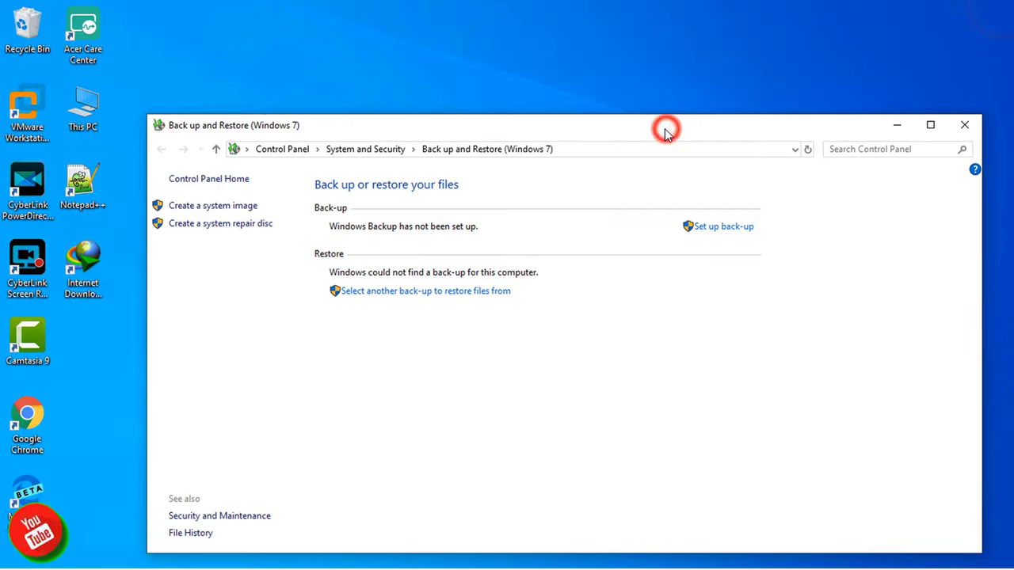
pyautogui.moveTo(665, 125); pyautogui.dragTo(646, 95)
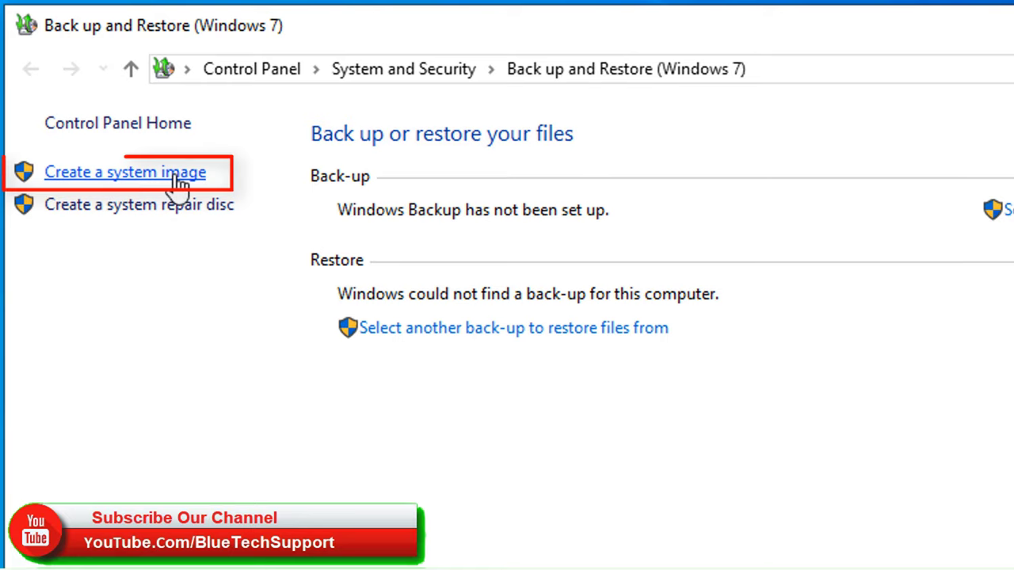
# Step: Start creating a system image and refresh the list of available hard disks
pyautogui.click(173, 178)
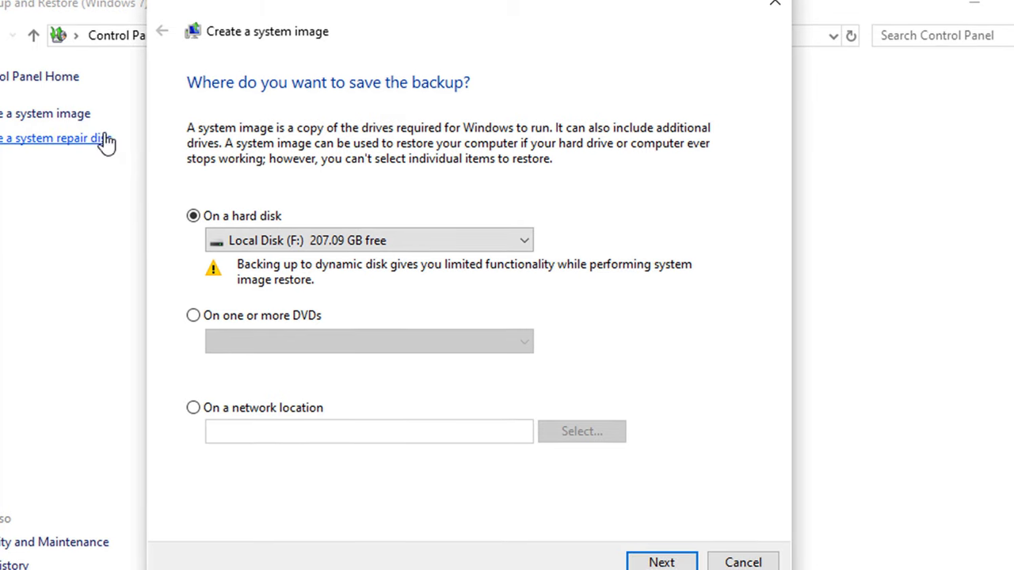
pyautogui.click(333, 230)
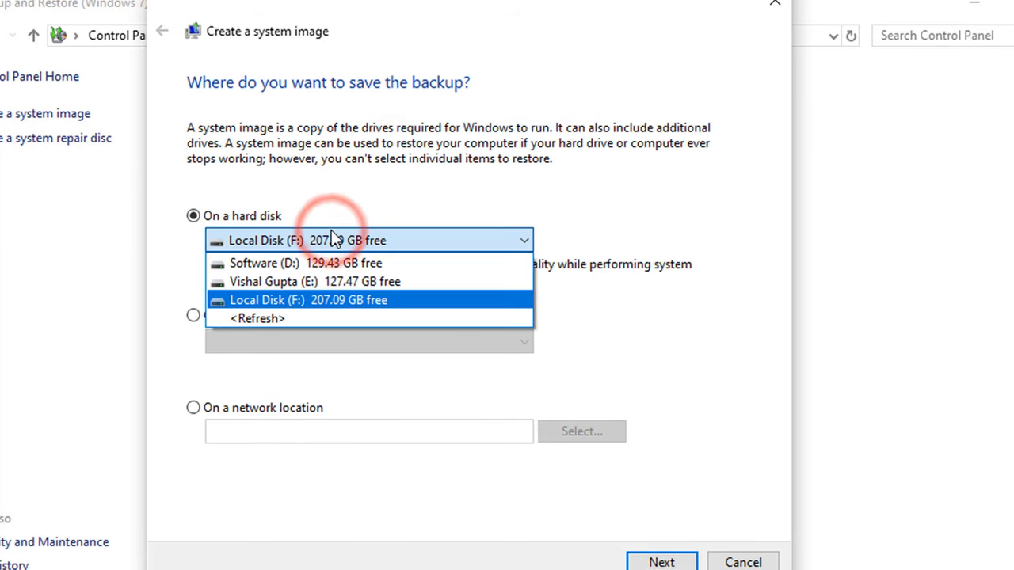
pyautogui.click(332, 232)
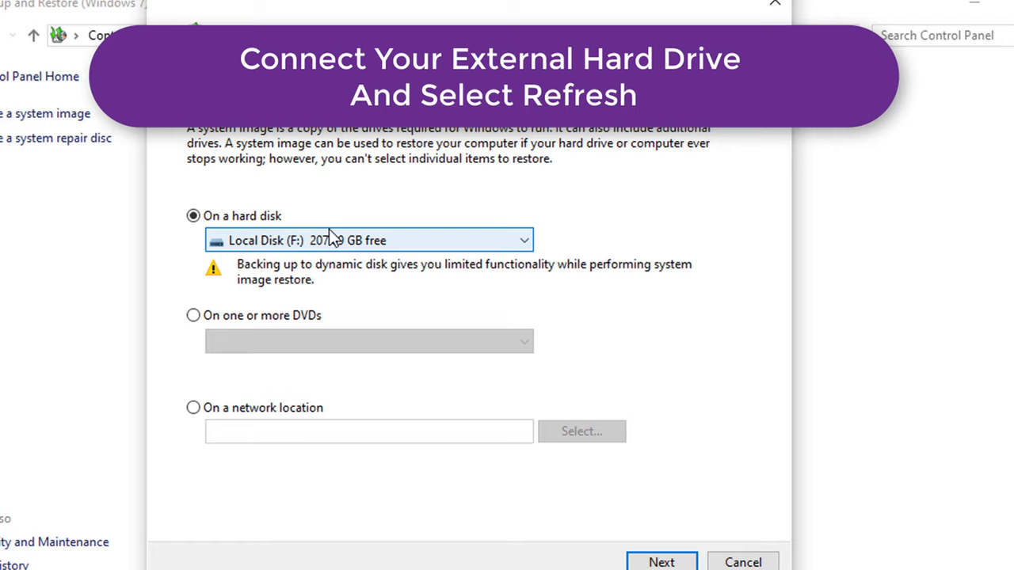
pyautogui.click(331, 238)
pyautogui.click(310, 318)
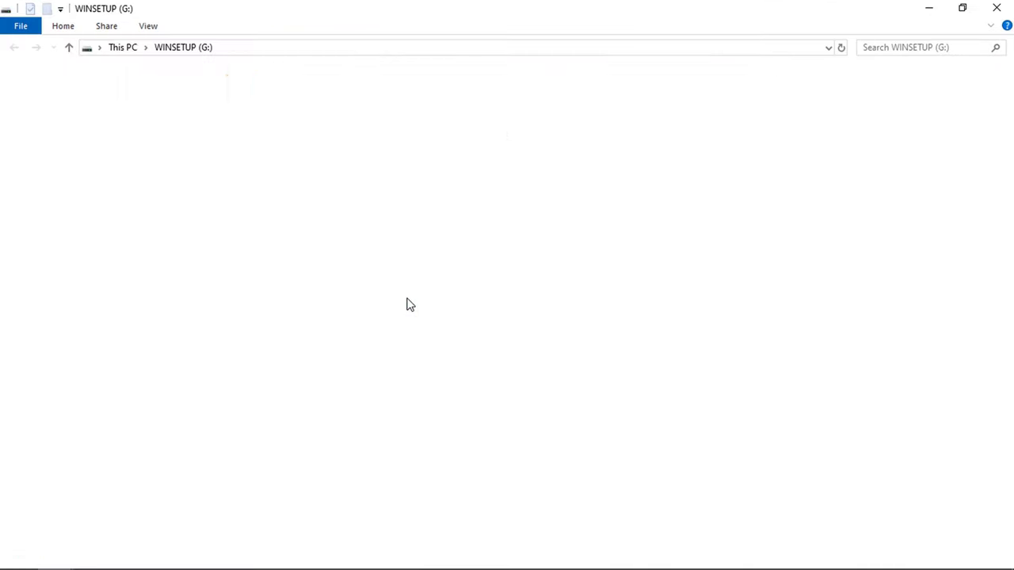
# Step: Close the G: drive's folder window and choose WINSETUP (G:) as the hard disk for saving the backup
pyautogui.click(1006, 11)
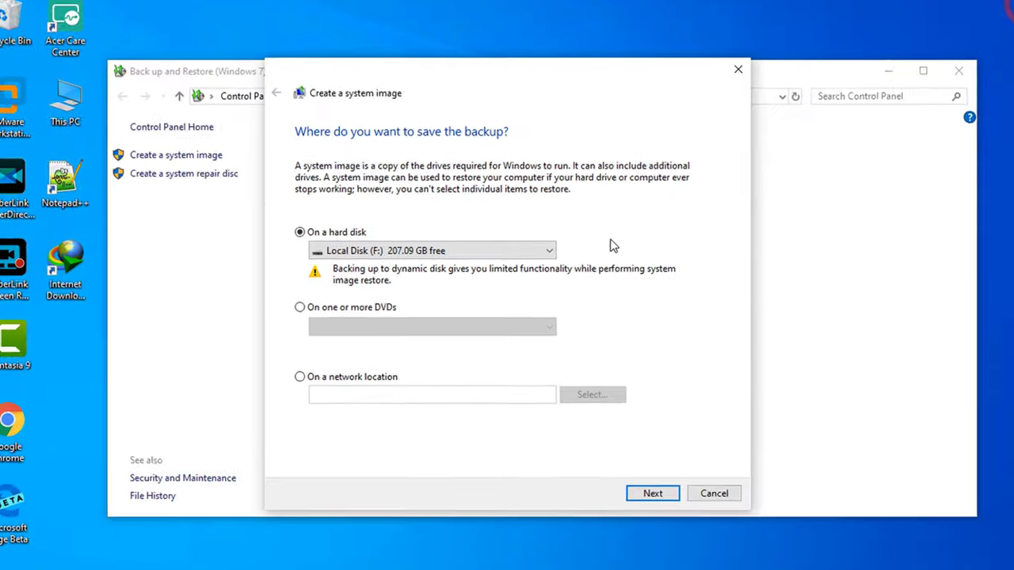
pyautogui.click(551, 250)
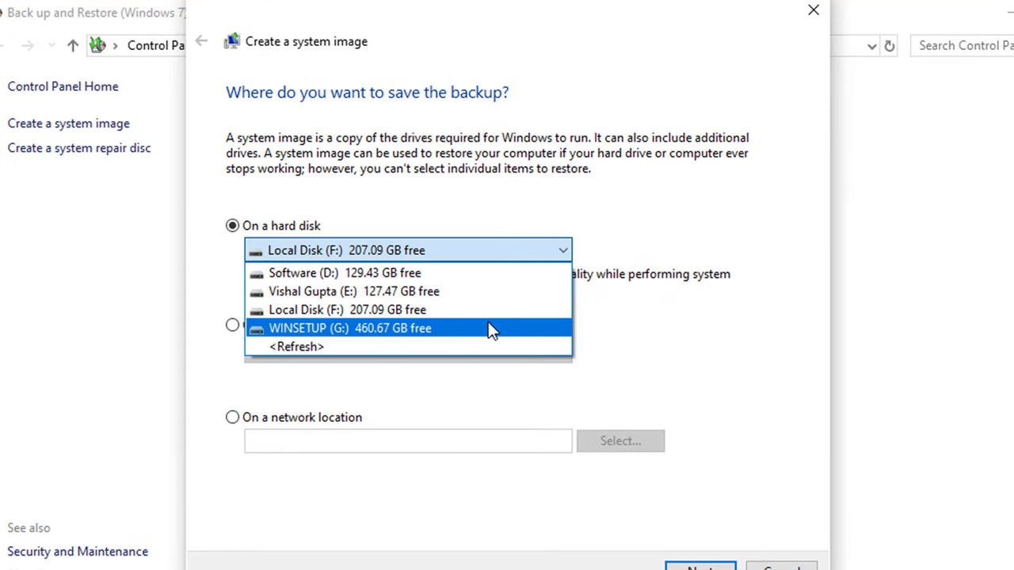
pyautogui.click(405, 328)
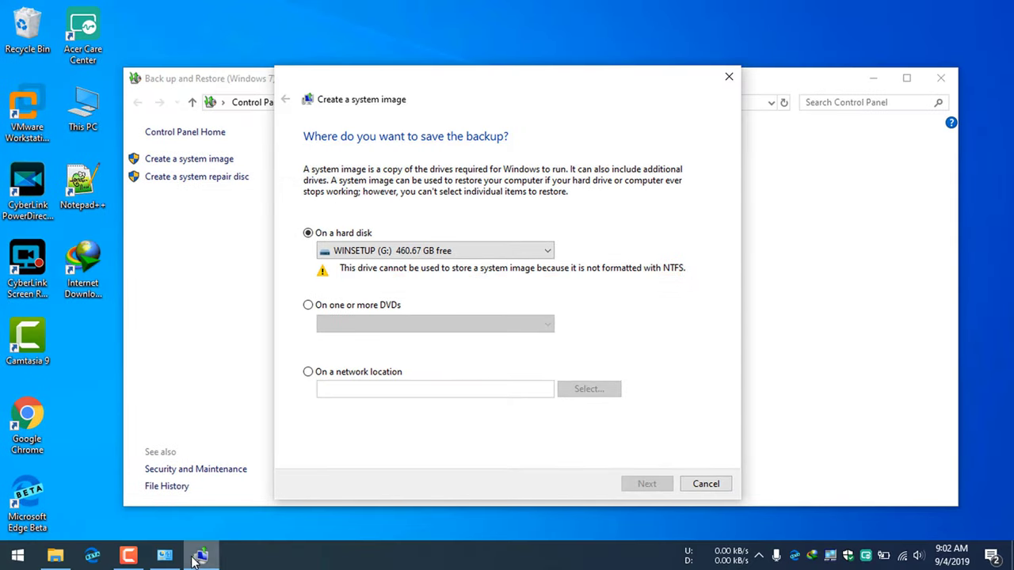
# Step: Format the WINSETUP (G:) drive from This PC as NTFS with Quick Format, and close the format dialog when done
pyautogui.doubleClick(84, 101)
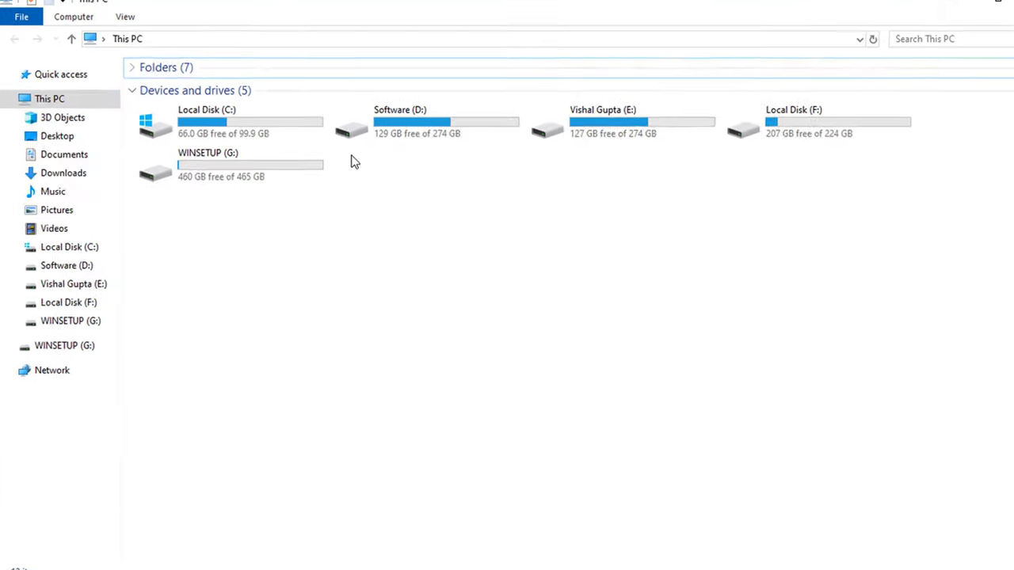
pyautogui.click(275, 178)
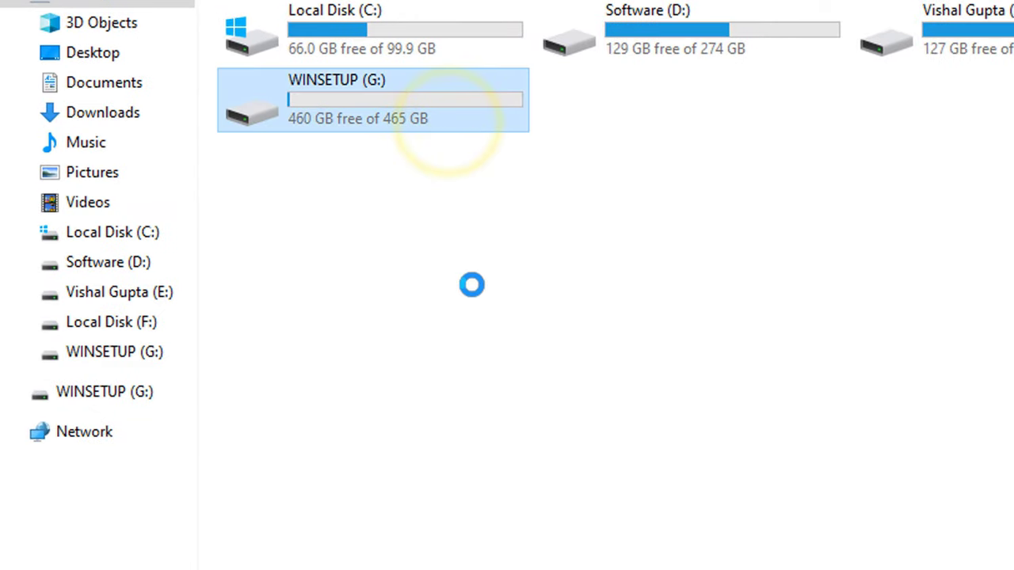
pyautogui.rightClick(471, 299)
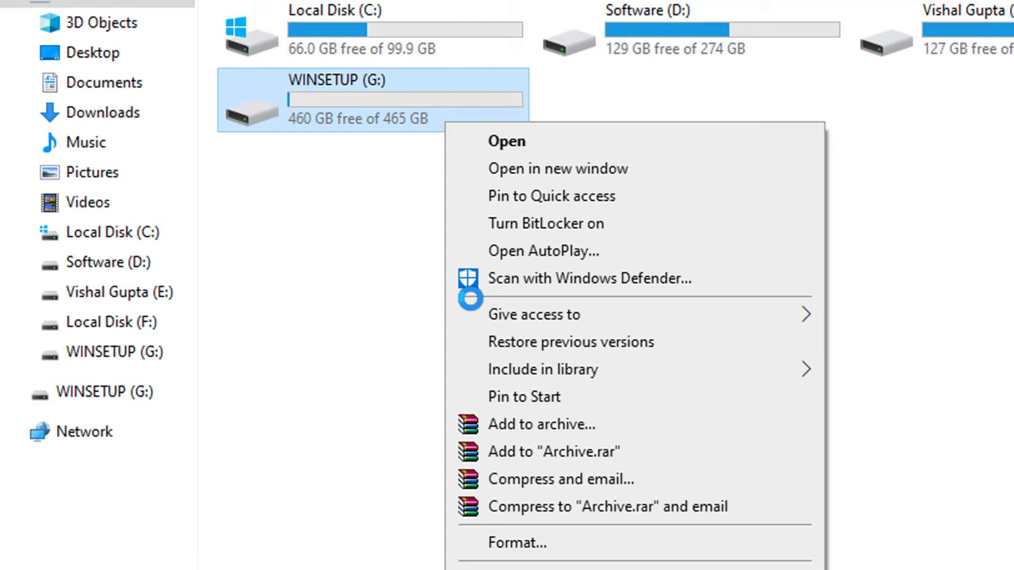
pyautogui.click(511, 545)
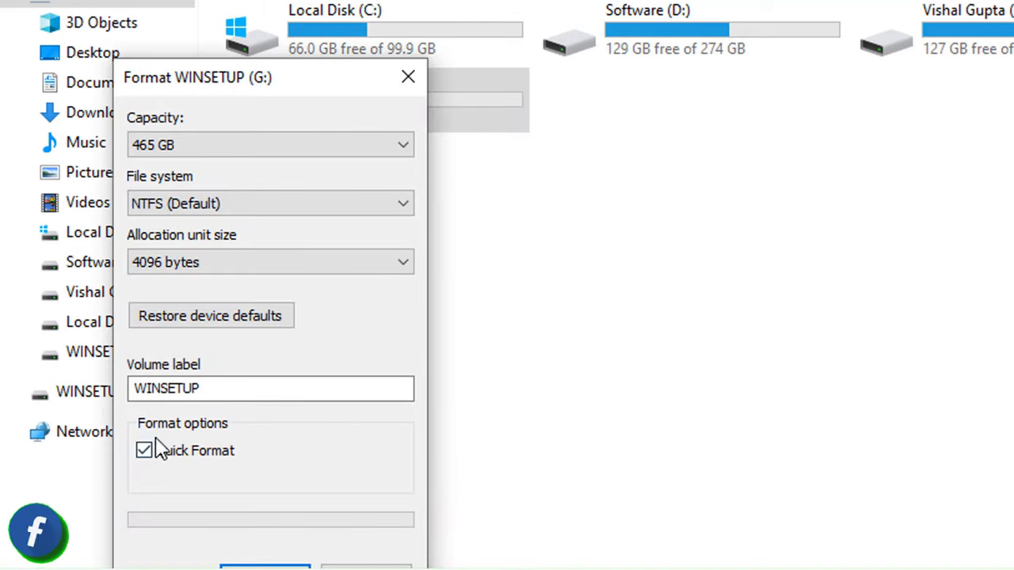
pyautogui.click(230, 202)
pyautogui.click(231, 207)
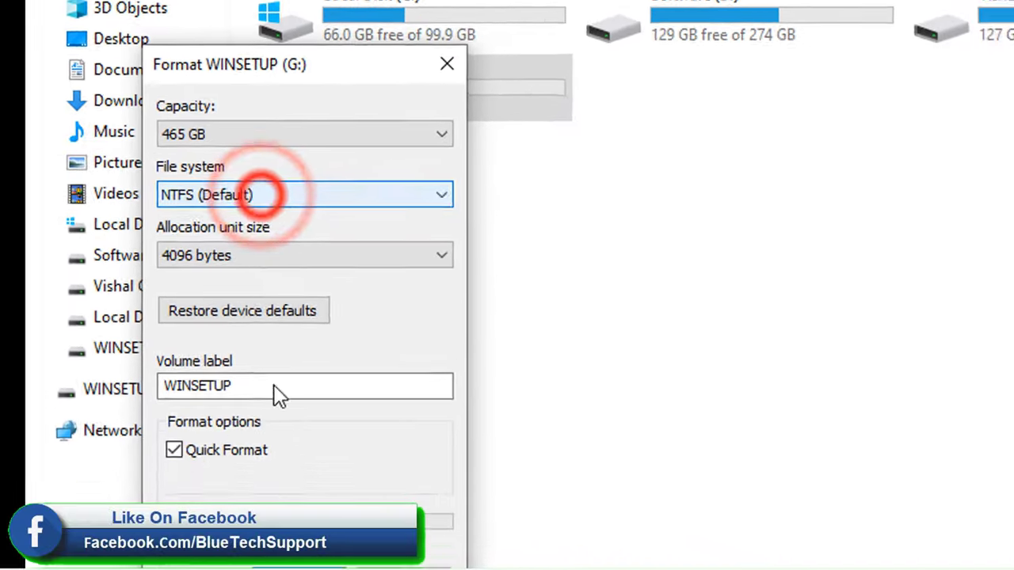
pyautogui.click(261, 504)
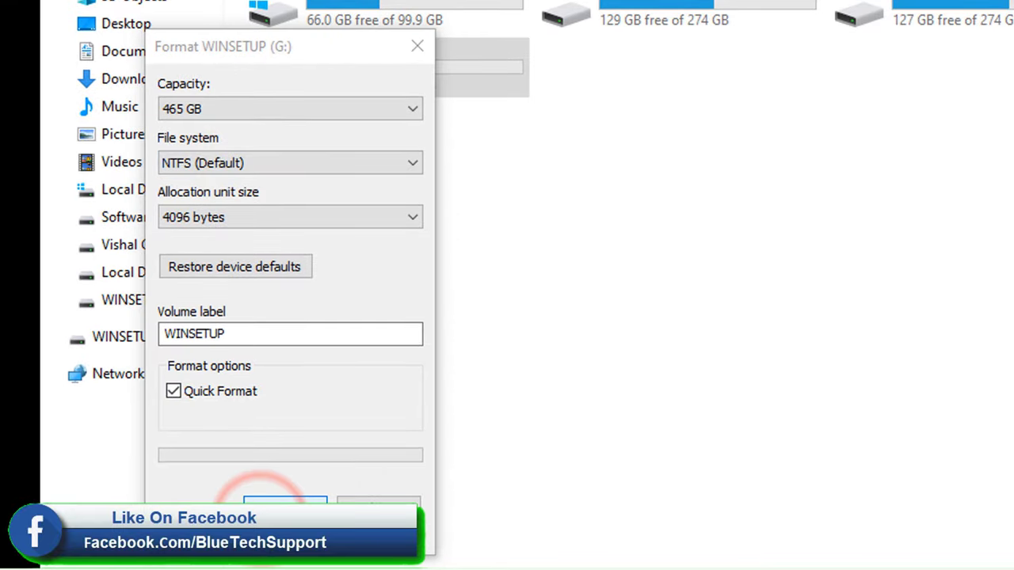
pyautogui.click(865, 259)
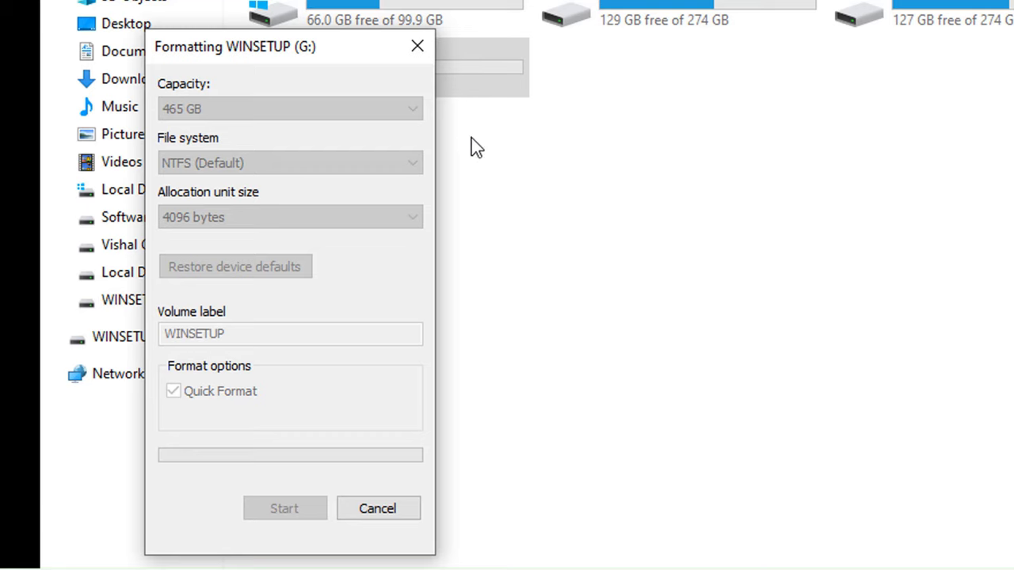
pyautogui.moveTo(295, 57); pyautogui.dragTo(736, 68)
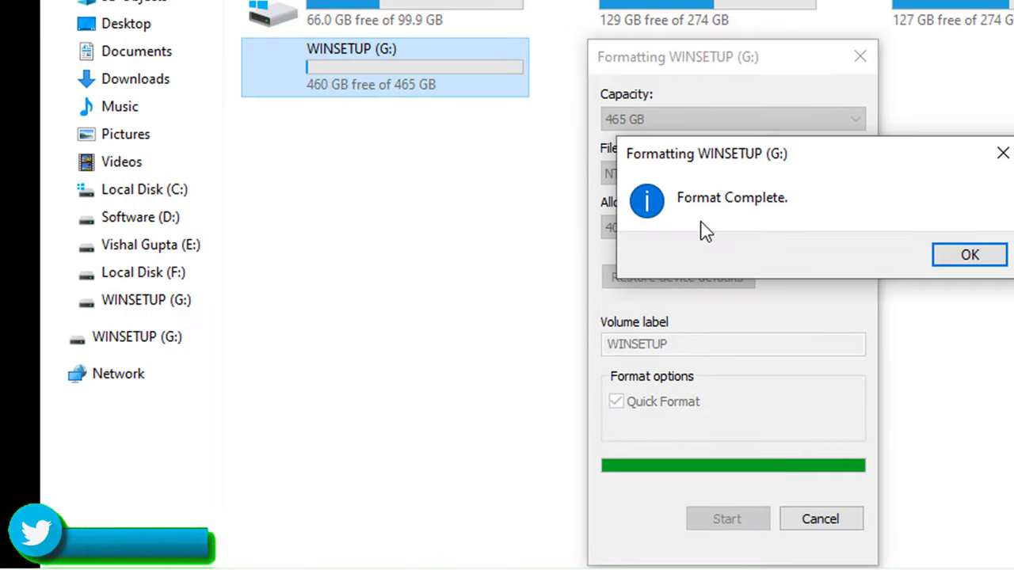
pyautogui.click(975, 258)
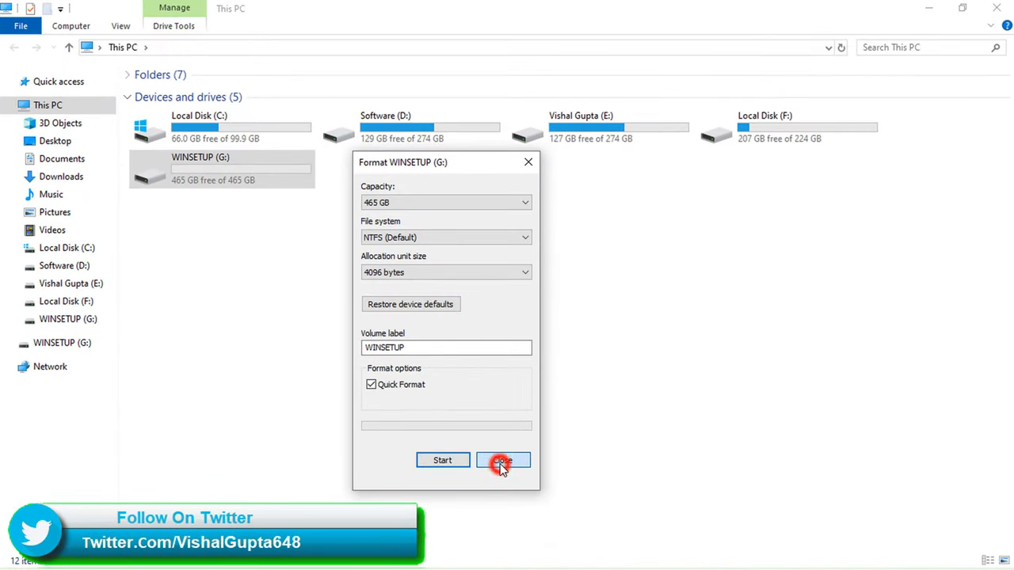
pyautogui.click(502, 462)
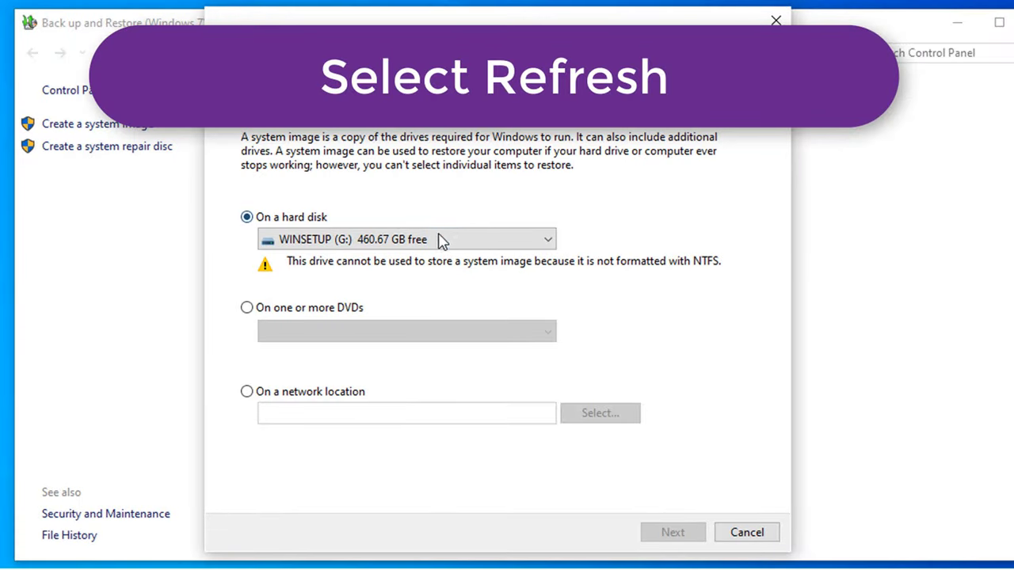
# Step: Refresh the hard disk list for the system image and continue with WINSETUP (G:) as the backup location
pyautogui.click(442, 240)
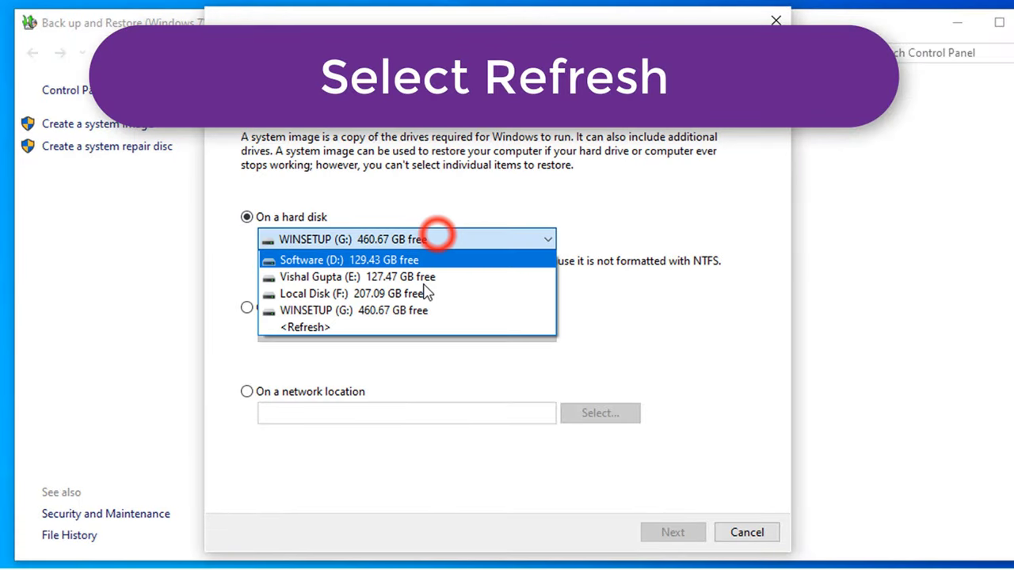
pyautogui.click(388, 335)
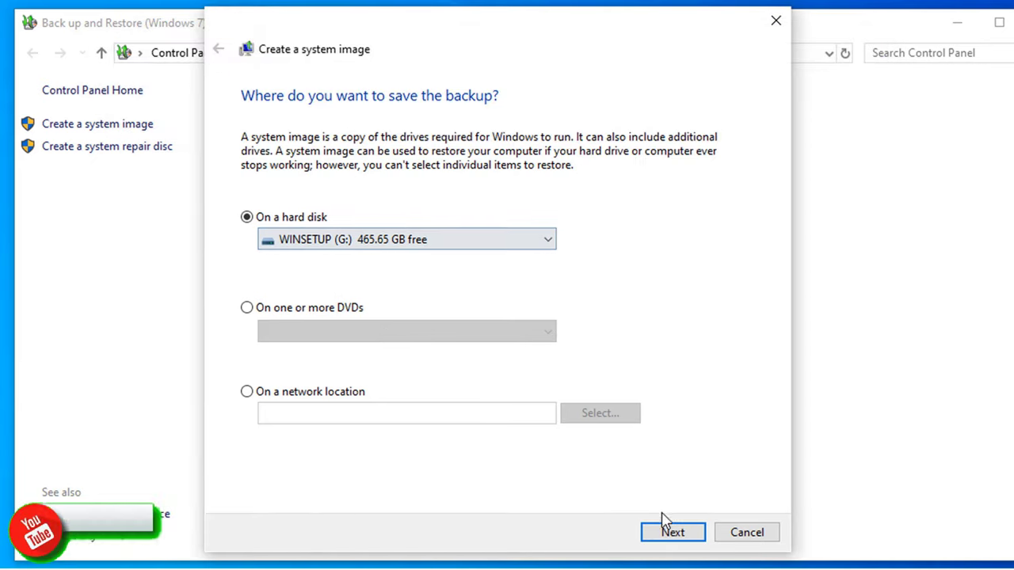
pyautogui.click(672, 533)
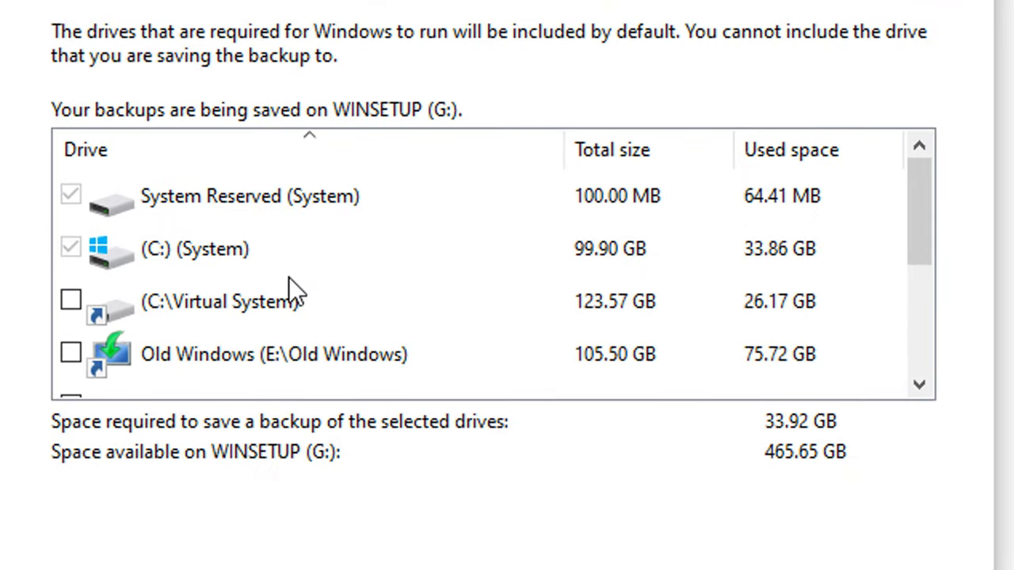
# Step: Keep only the System Reserved and (C:) system drives included in the system image and start the backup
pyautogui.click(84, 236)
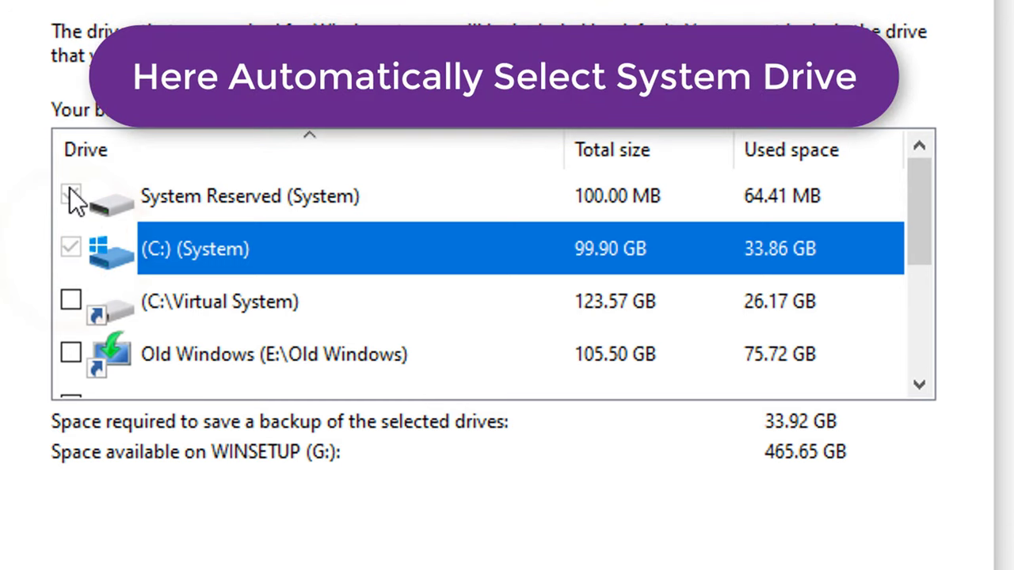
pyautogui.click(88, 194)
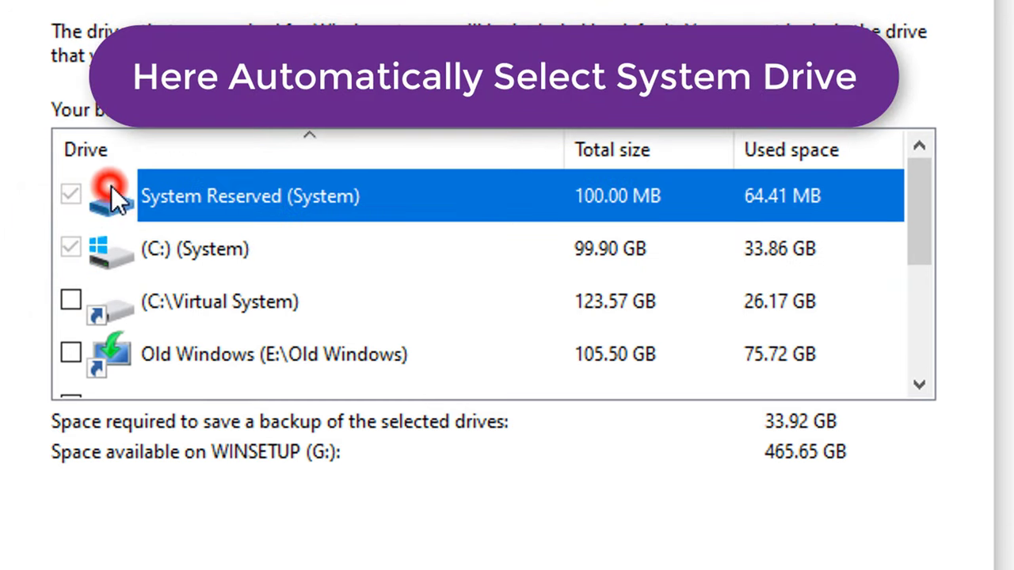
pyautogui.click(168, 247)
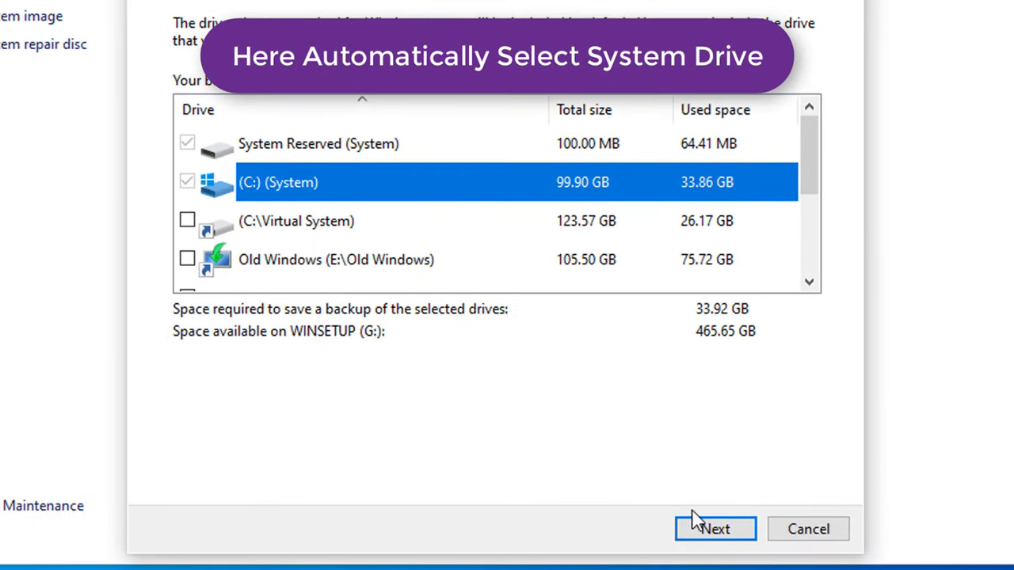
pyautogui.click(713, 529)
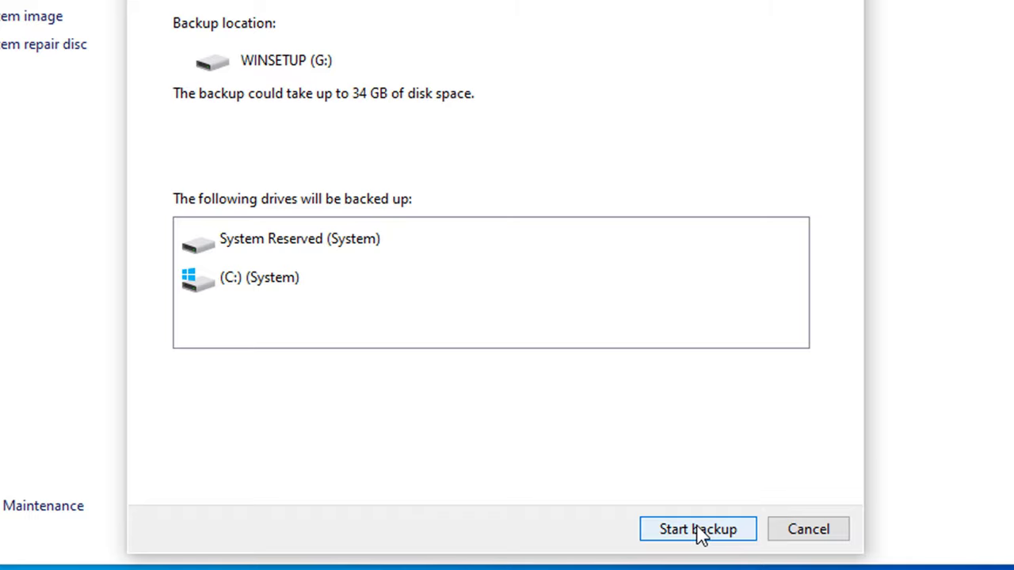
pyautogui.click(699, 529)
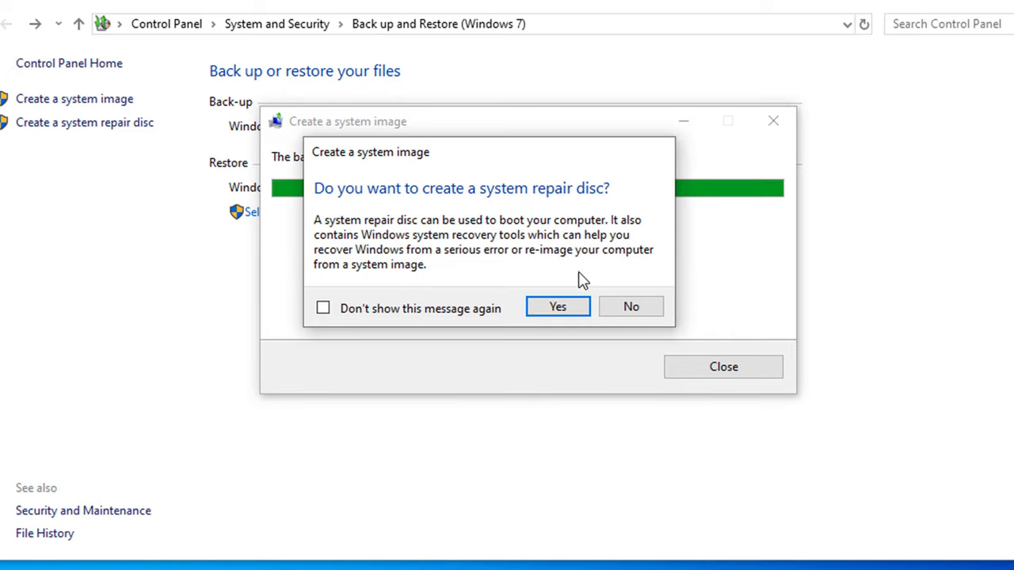
# Step: Accept the offer to create a system repair disc, and close the system image dialog and the Backup and Restore window
pyautogui.click(546, 313)
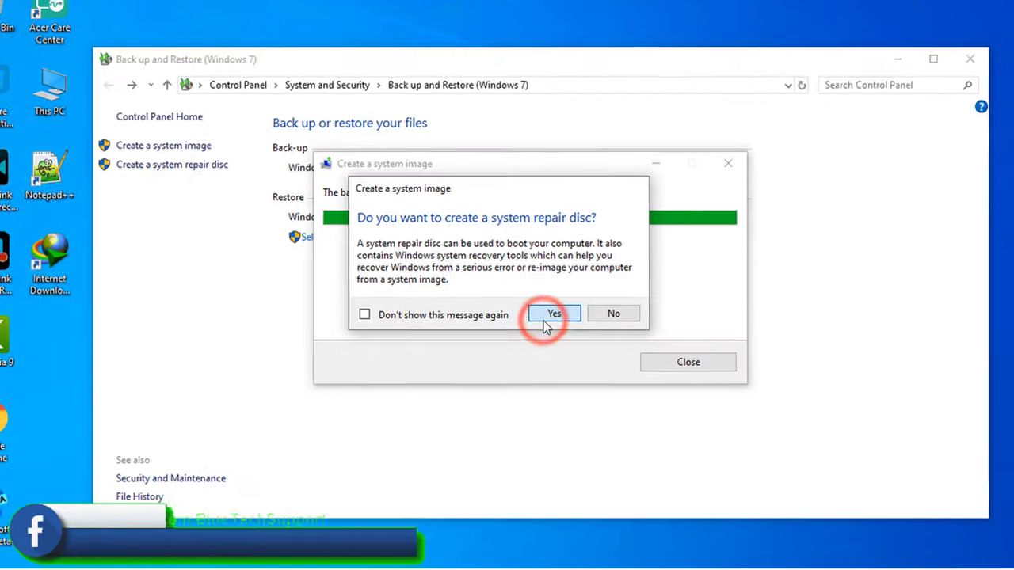
pyautogui.click(681, 358)
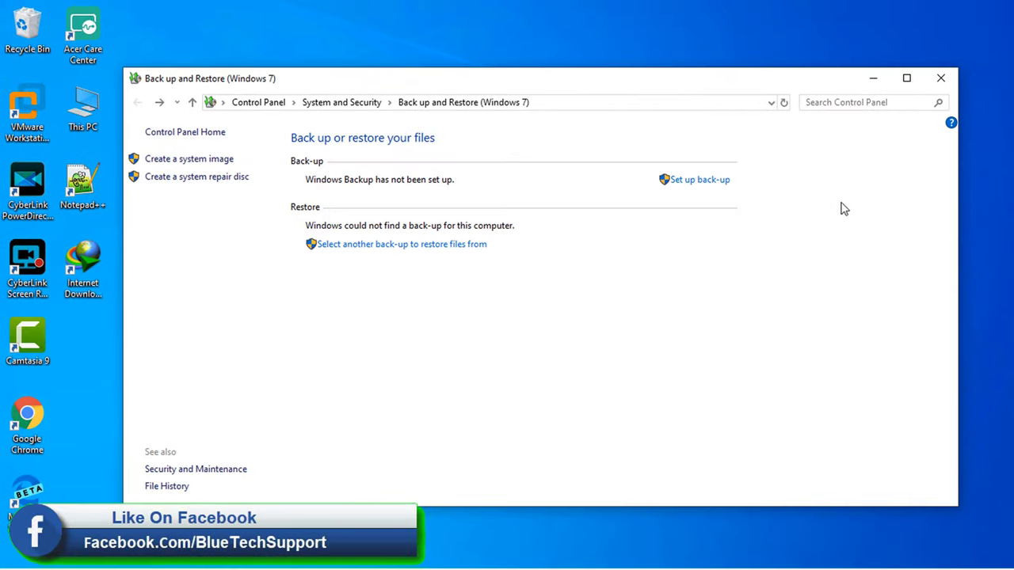
pyautogui.click(956, 73)
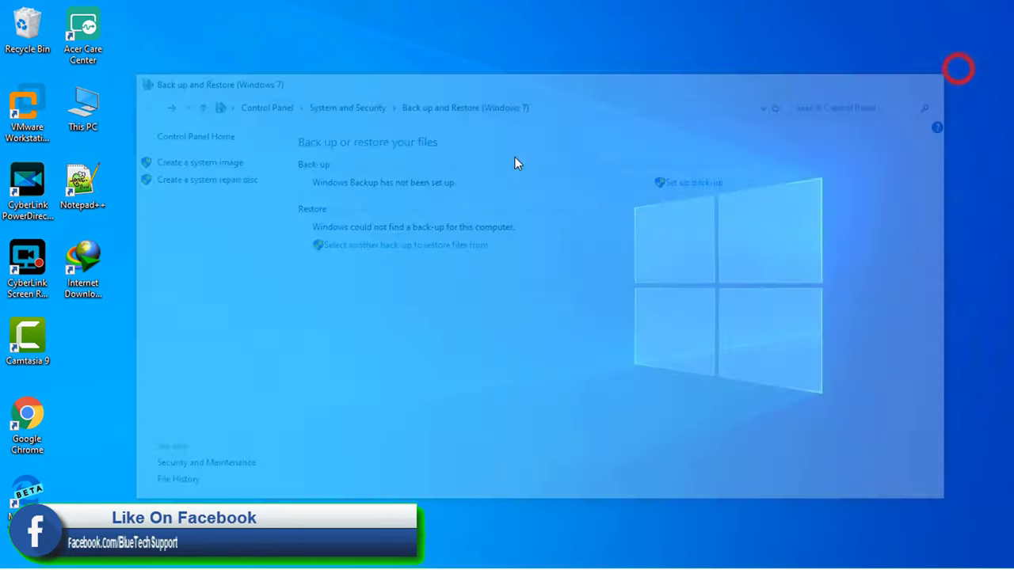
pyautogui.rightClick(514, 163)
pyautogui.click(575, 230)
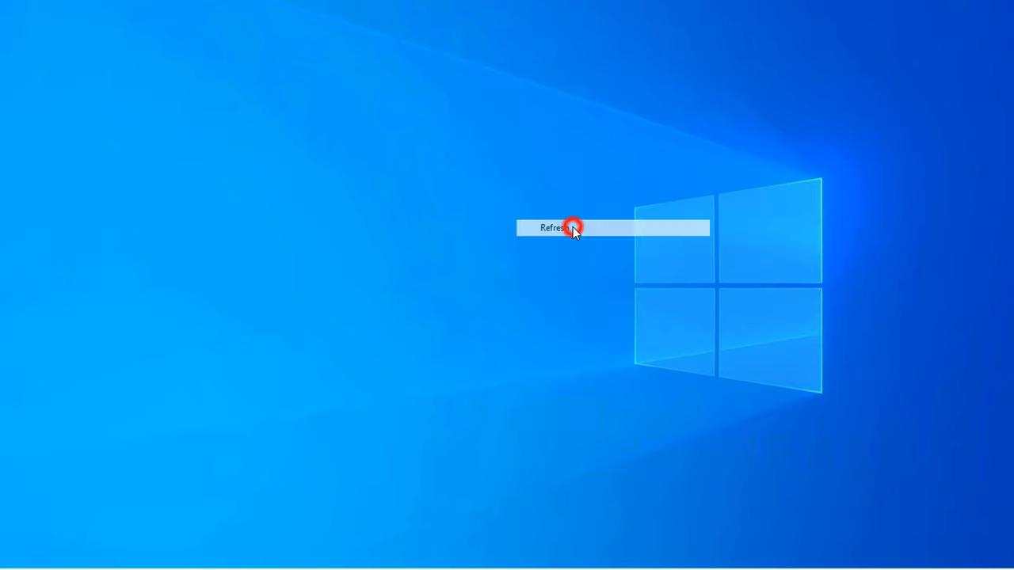
# Step: Open This PC and examine the used and free space in the WINSETUP (G:) drive's properties, closing the properties when done
pyautogui.click(110, 117)
pyautogui.doubleClick(110, 115)
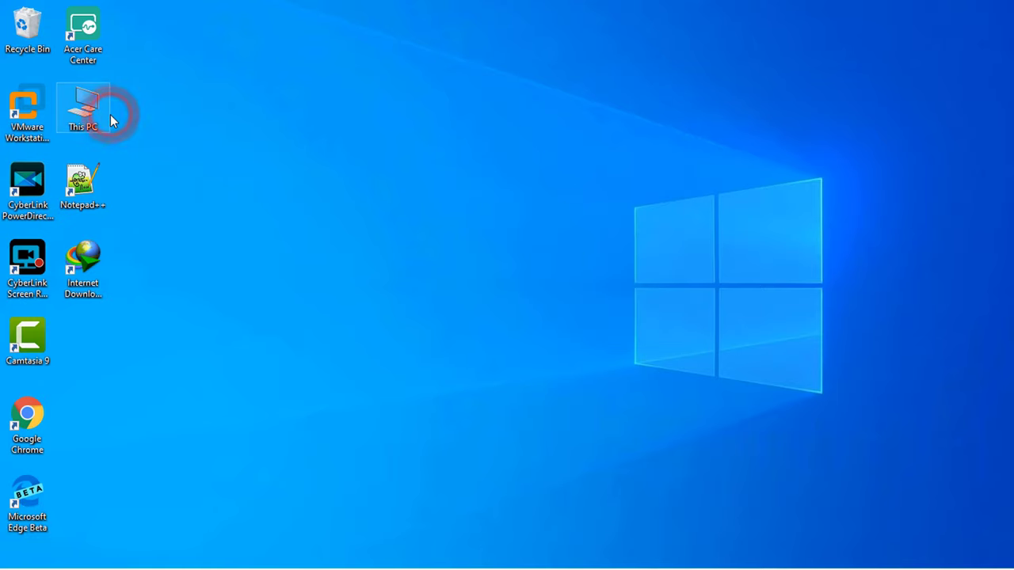
pyautogui.click(208, 181)
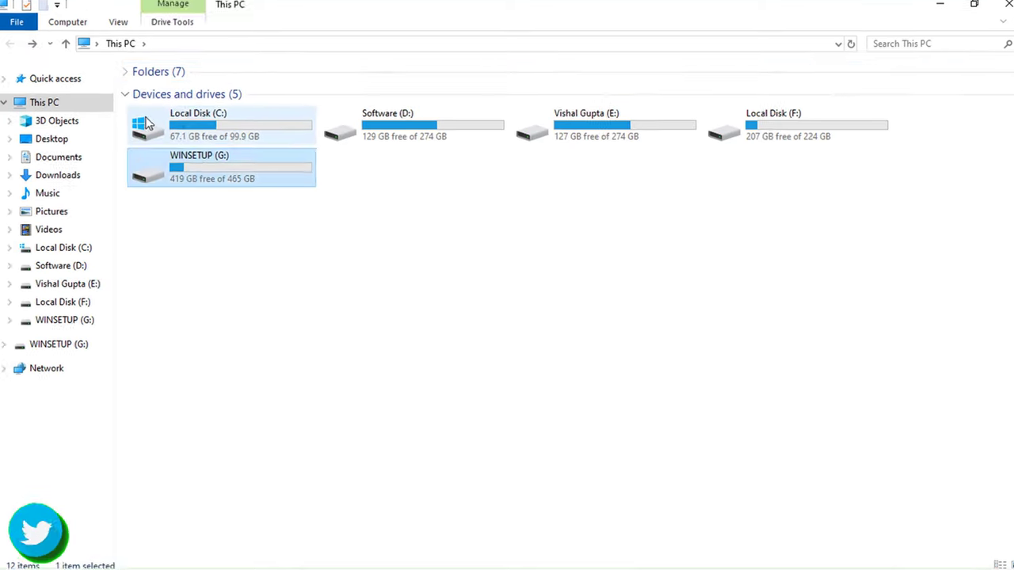
pyautogui.rightClick(163, 113)
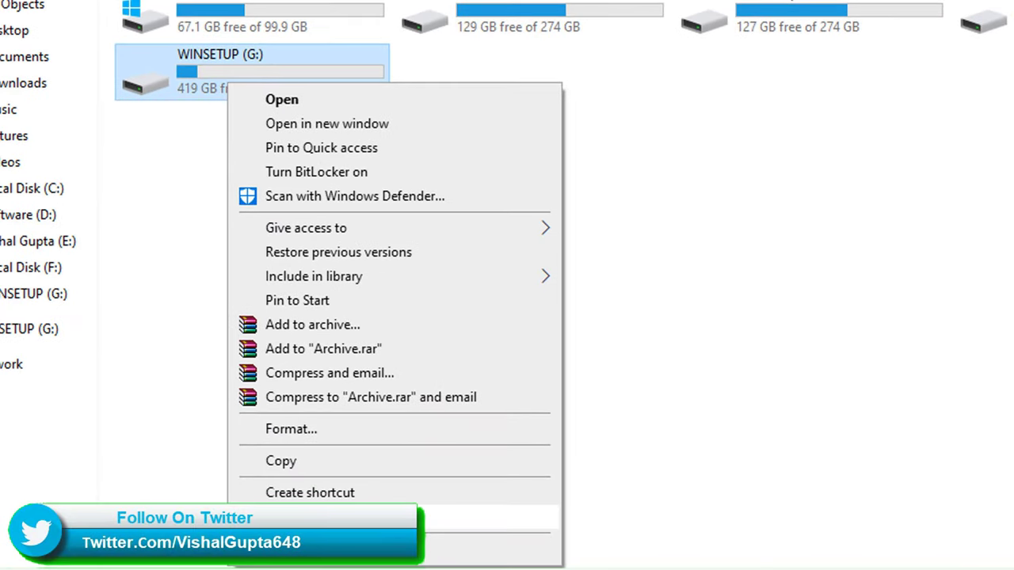
pyautogui.click(329, 555)
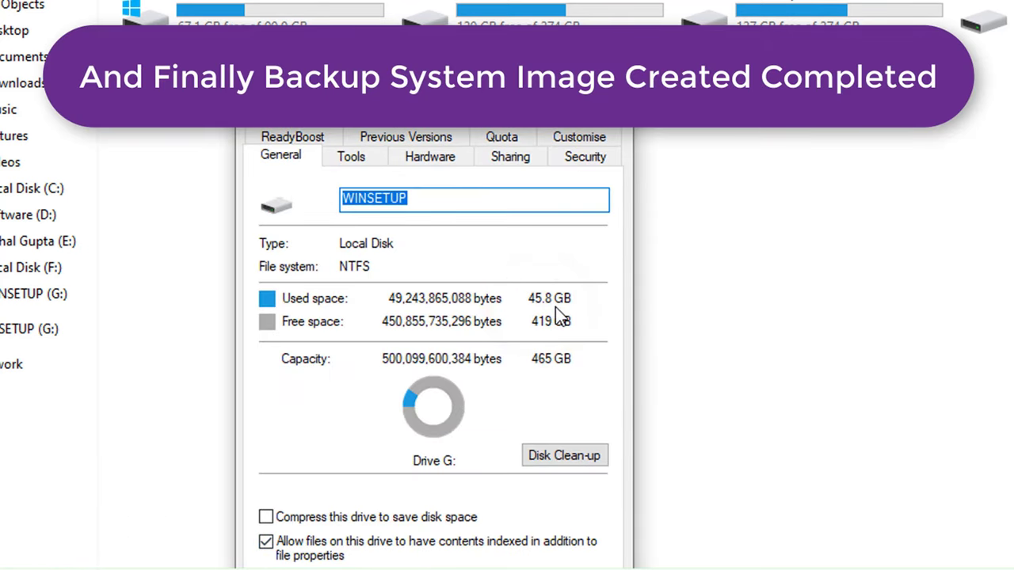
pyautogui.press('Escape')
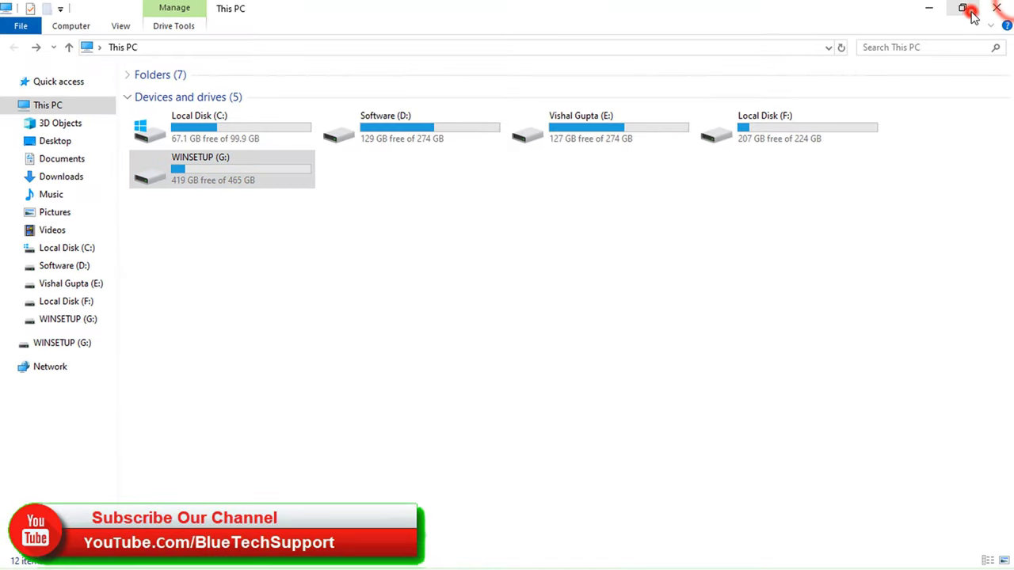
# Step: Restore the This PC window to its smaller size, close it, and refresh the desktop
pyautogui.click(967, 11)
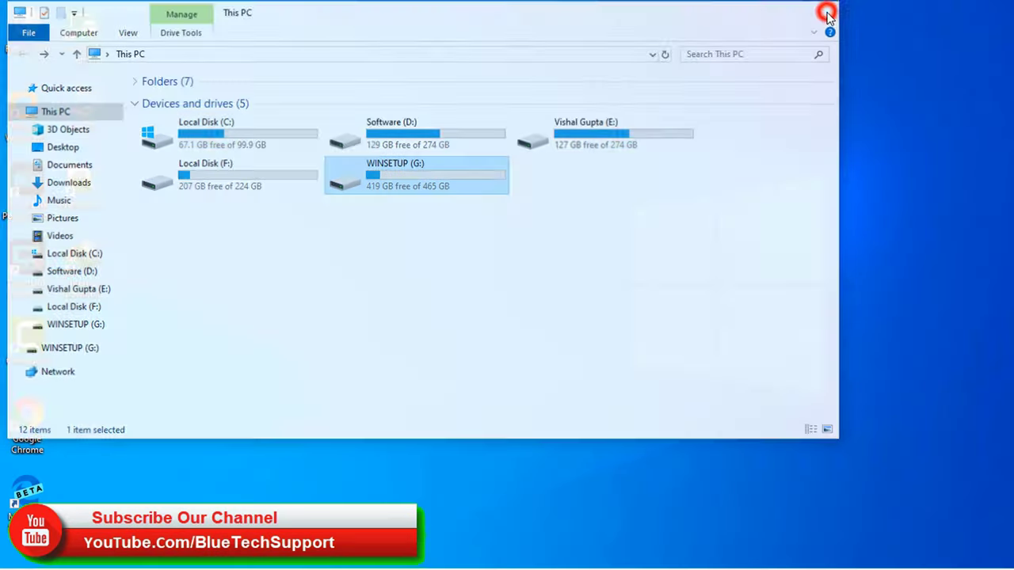
pyautogui.click(824, 10)
pyautogui.rightClick(510, 92)
pyautogui.click(529, 161)
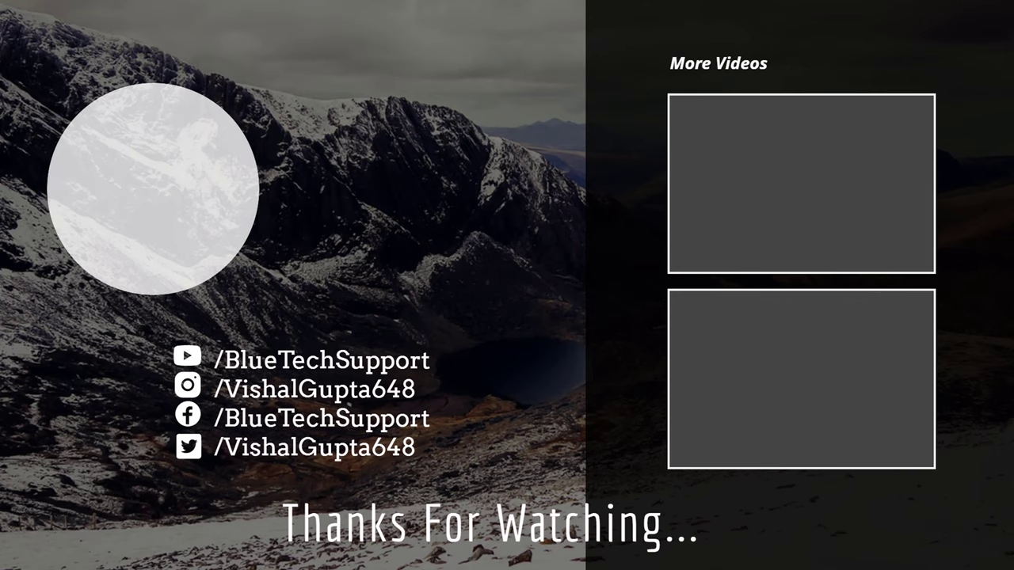